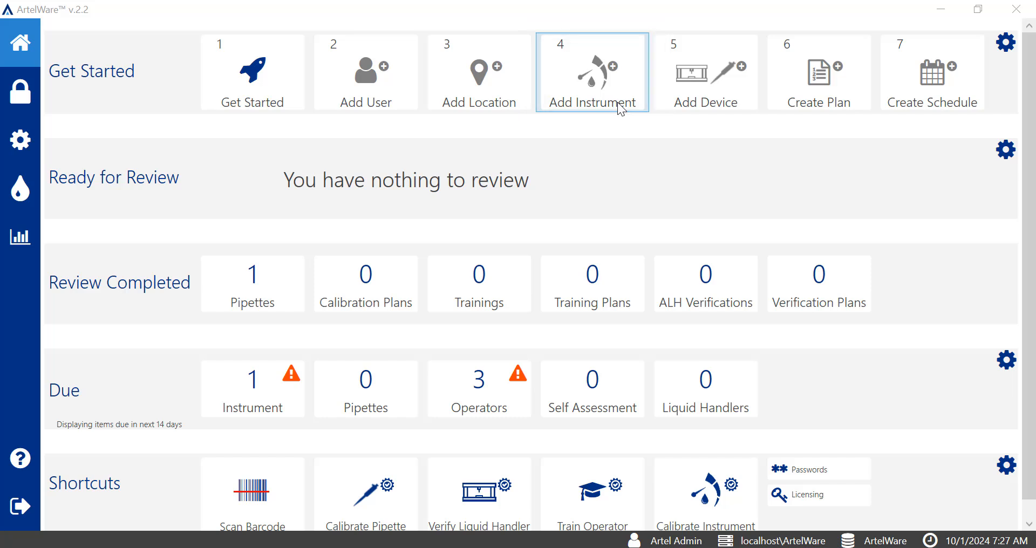
Start a new instrument record of type Artel MVS (800TSNB).
{"action": "left_click", "coordinate": [29, 146]}
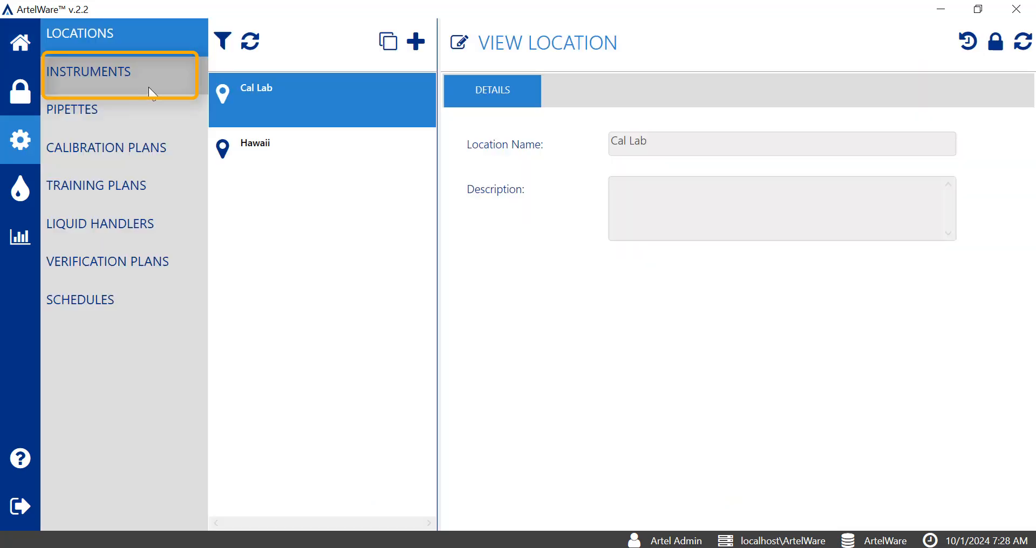
{"action": "left_click", "coordinate": [149, 87]}
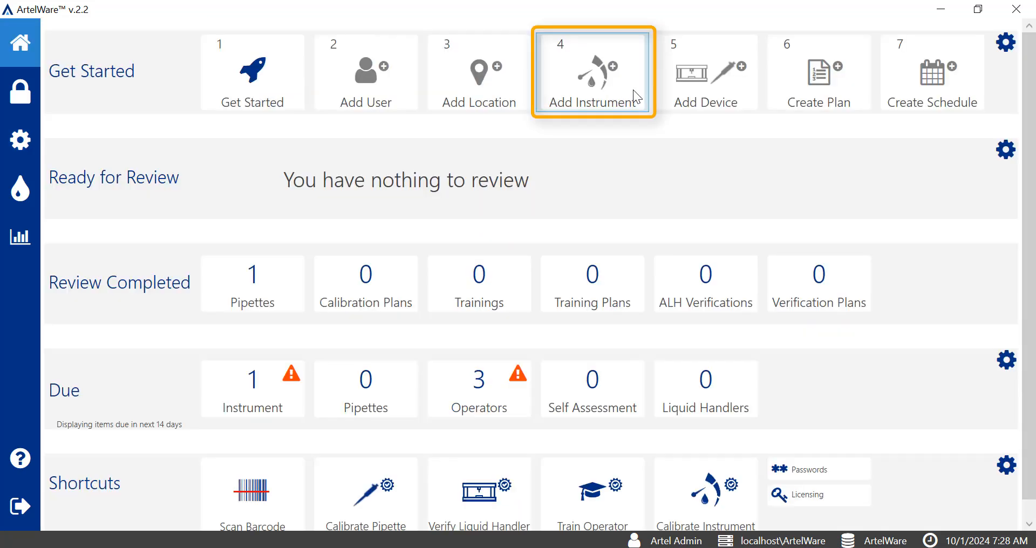
{"action": "left_click", "coordinate": [633, 90]}
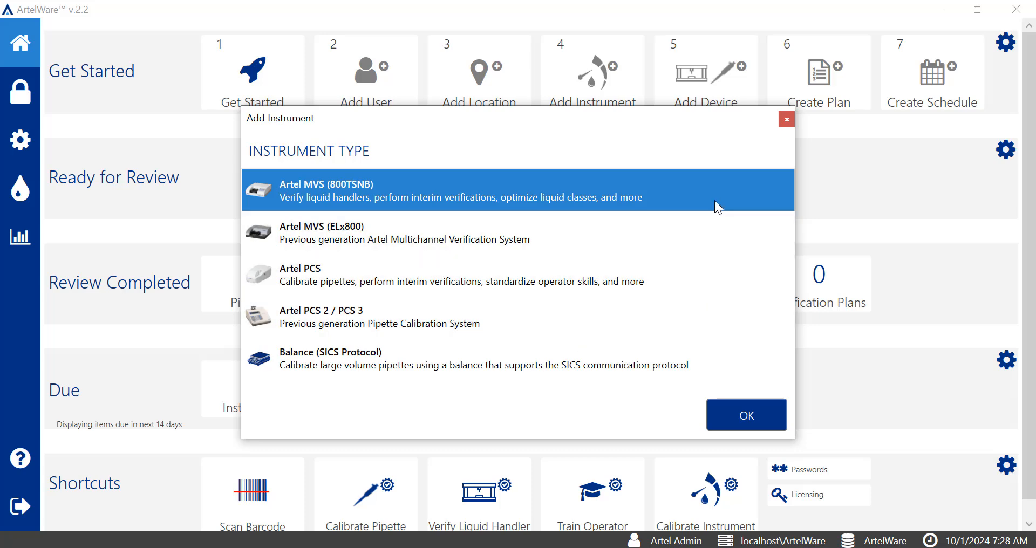
{"action": "left_click", "coordinate": [758, 420]}
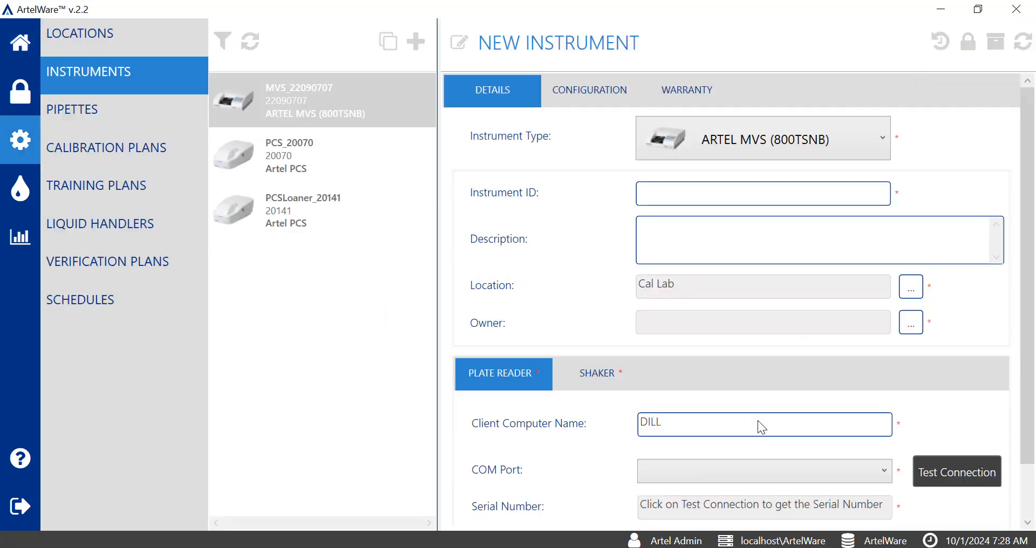
Enter MVS_18062617 as the new instrument's ID, leaving the description blank.
{"action": "left_click", "coordinate": [726, 198]}
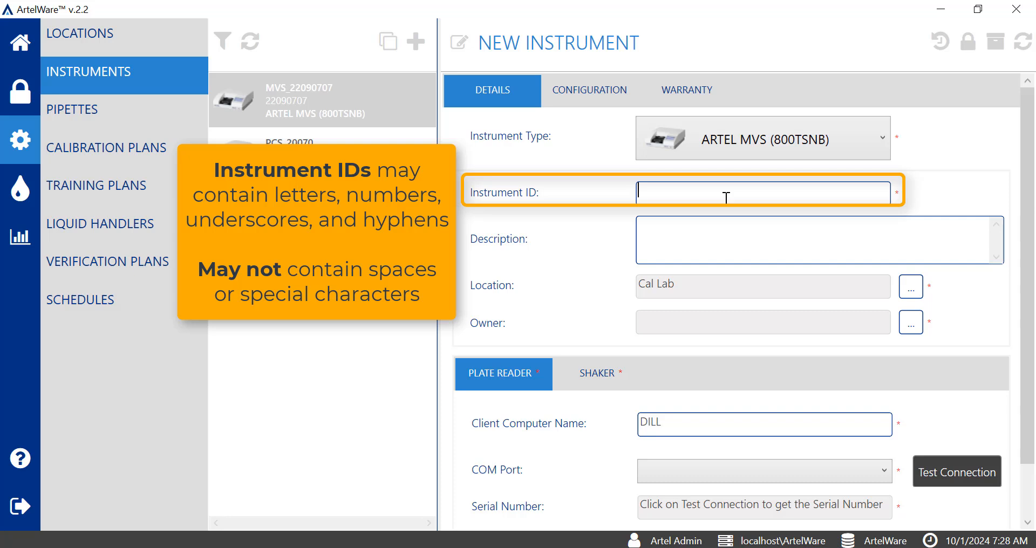
{"action": "type", "text": "MVS_18062617"}
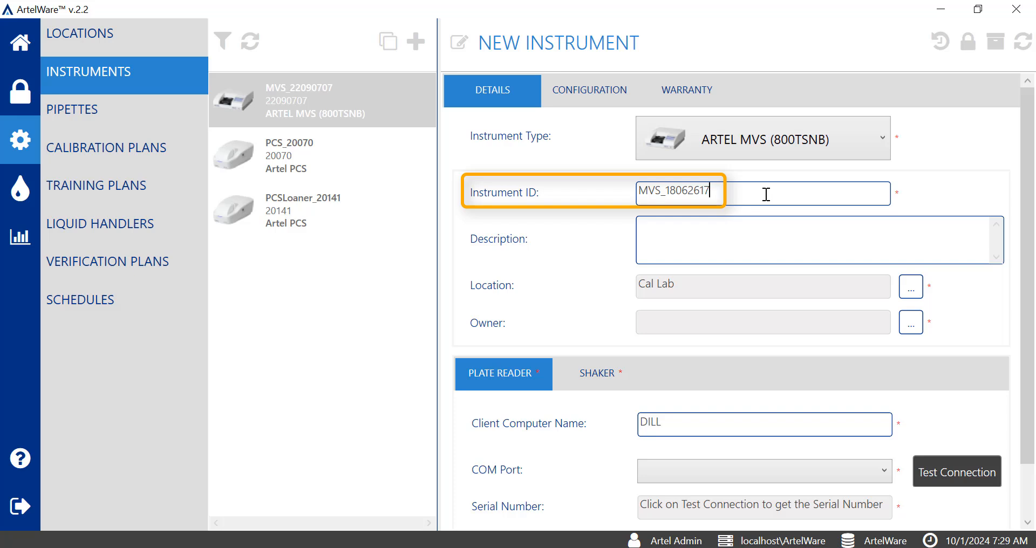
{"action": "left_click", "coordinate": [752, 237]}
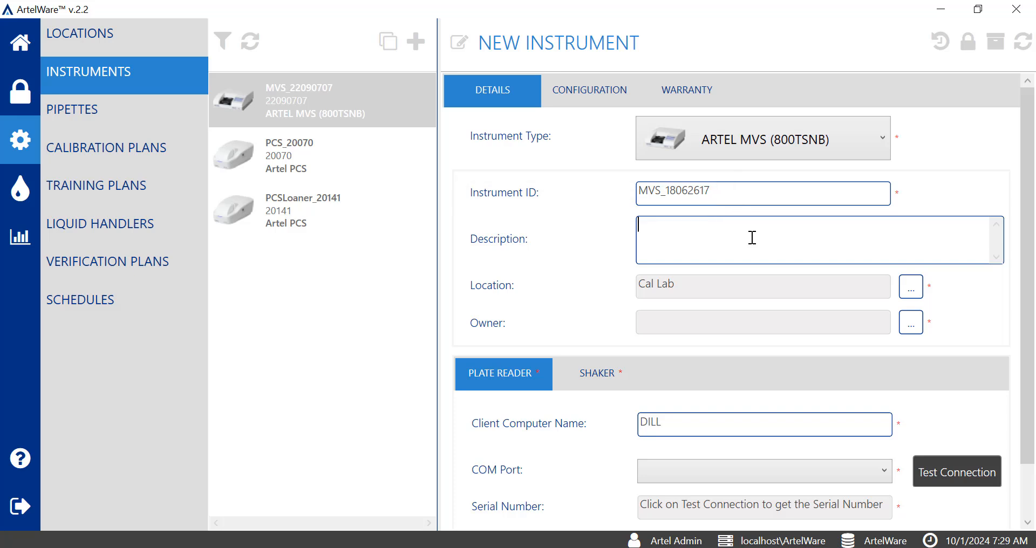
Assign the new instrument to the Hawaii location and set Operator1 as its owner.
{"action": "left_click", "coordinate": [918, 296]}
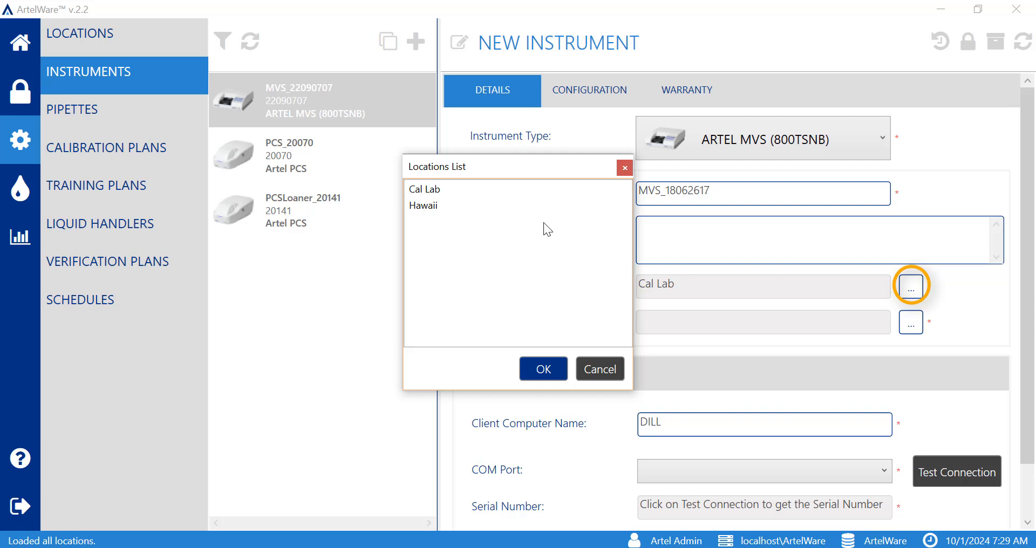
{"action": "left_click", "coordinate": [477, 205]}
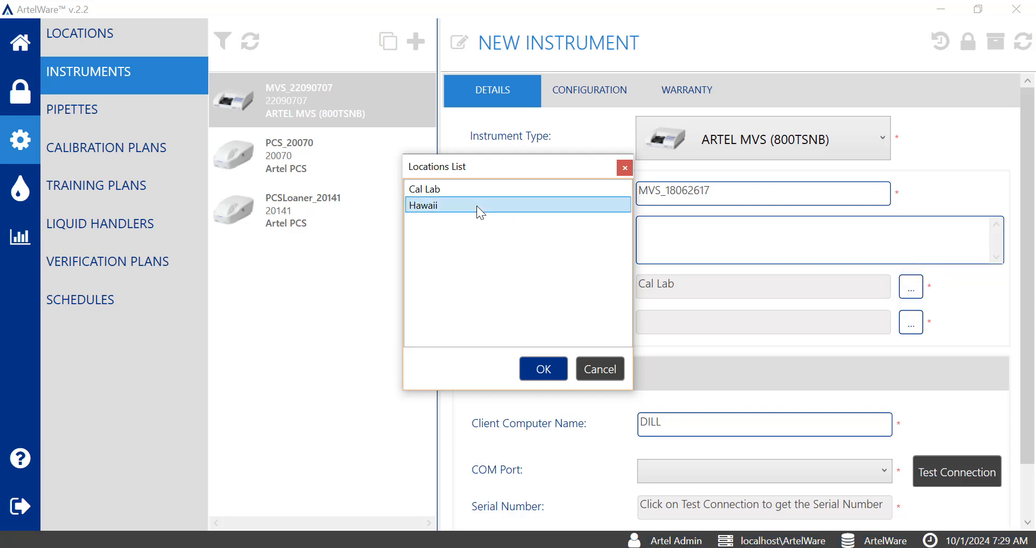
{"action": "left_click", "coordinate": [559, 368]}
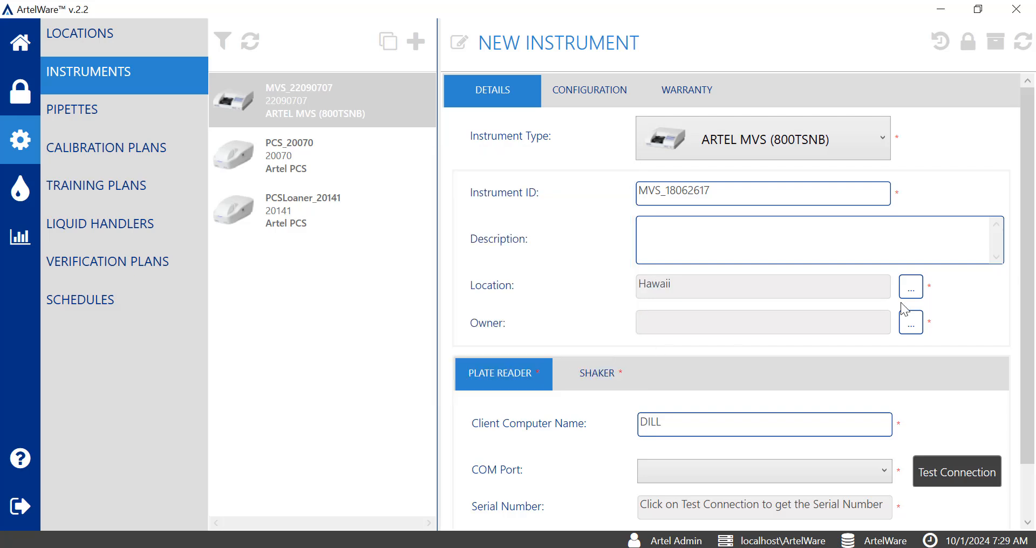
{"action": "left_click", "coordinate": [914, 329]}
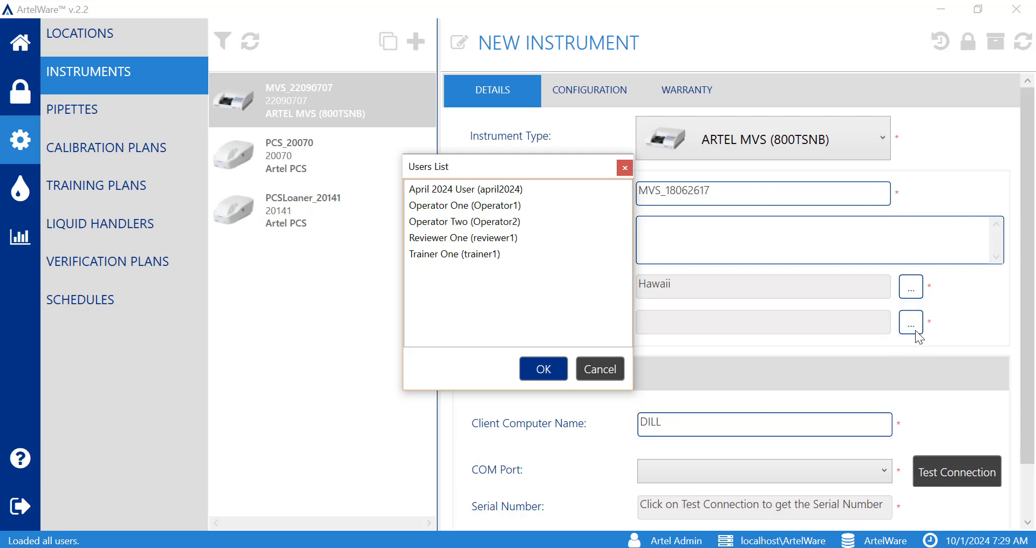
{"action": "left_click", "coordinate": [526, 209]}
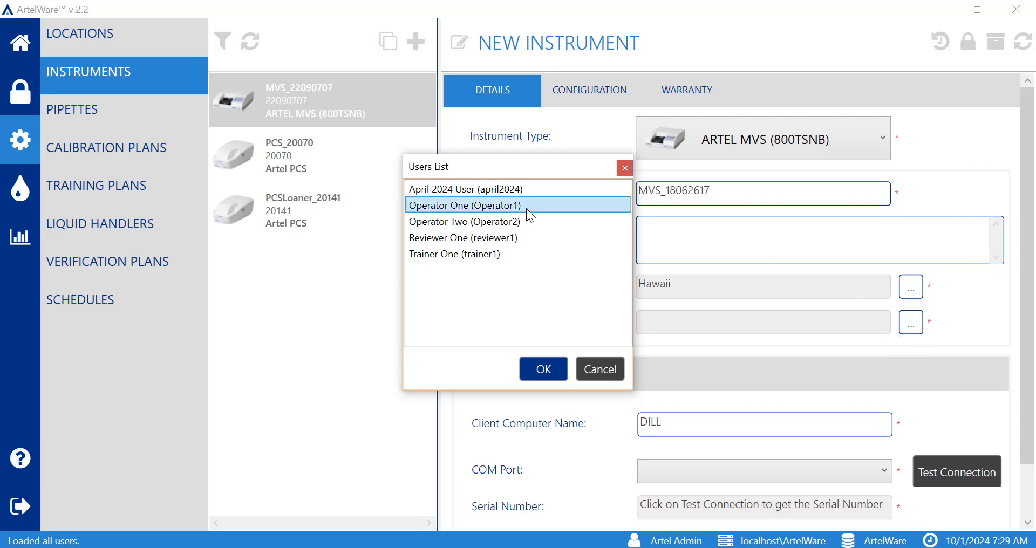
{"action": "left_click", "coordinate": [556, 362]}
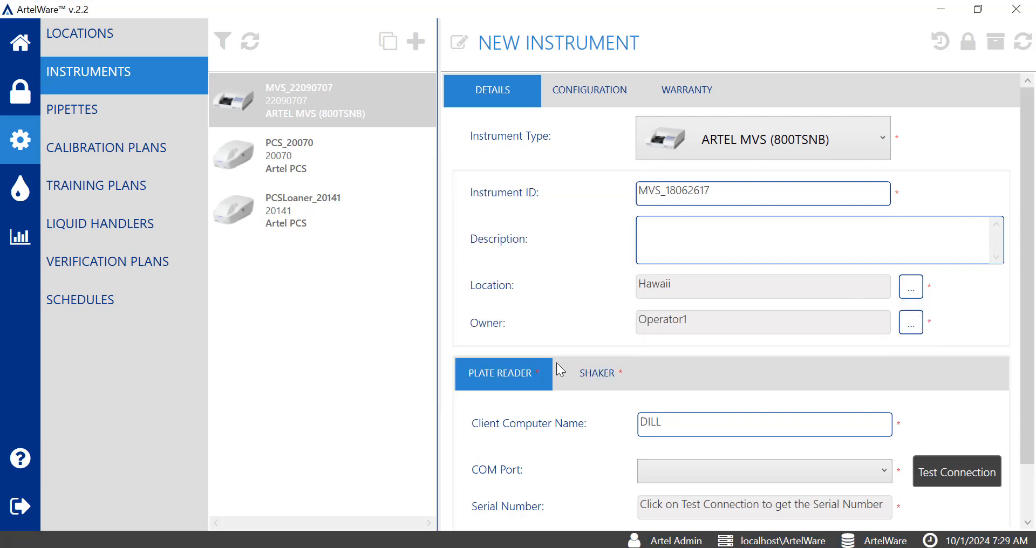
Check the plate reader's COM port choices and look up the connected serial ports in Windows Device Manager.
{"action": "scroll", "coordinate": [1014, 378], "scroll_direction": "down", "scroll_amount": 2}
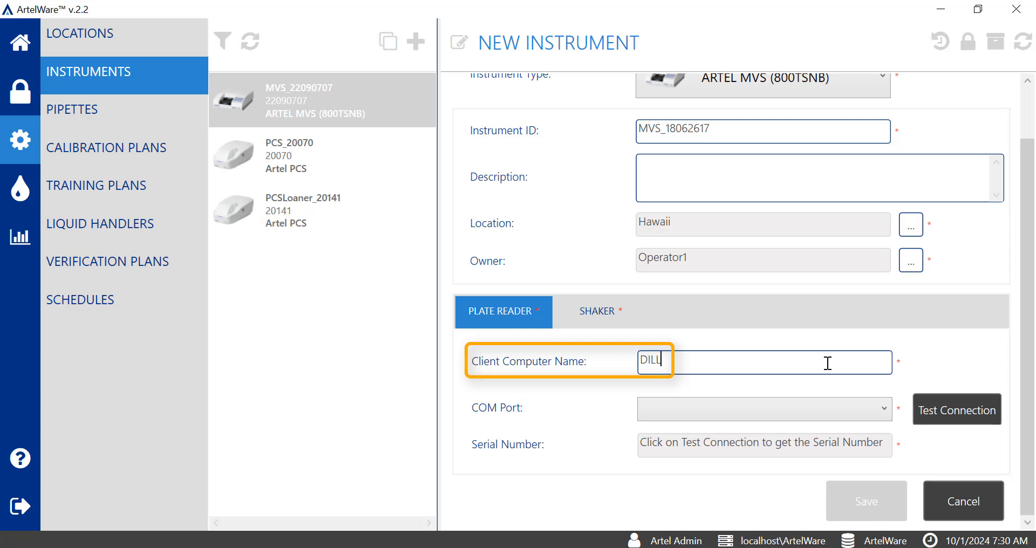
{"action": "left_click", "coordinate": [884, 412]}
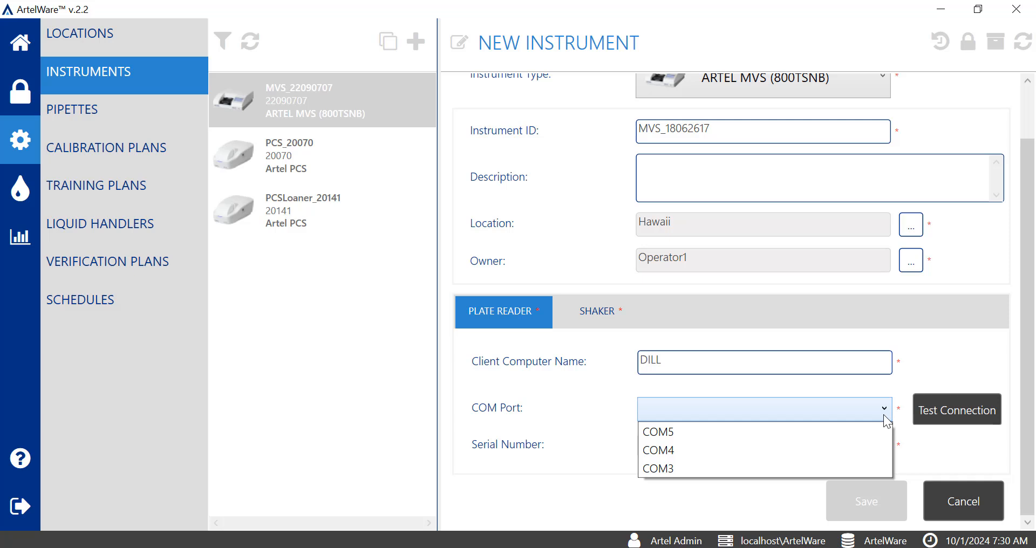
{"action": "left_click", "coordinate": [152, 442]}
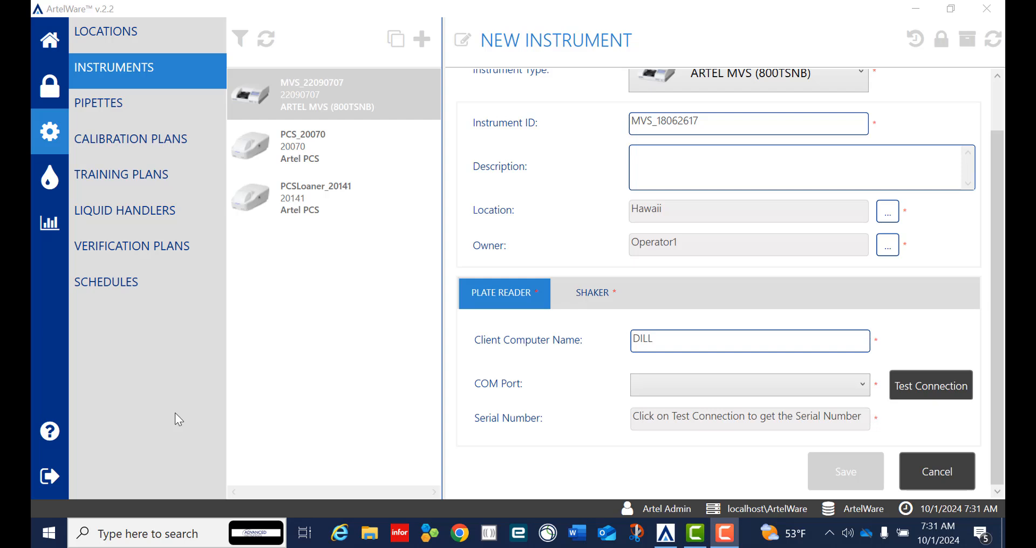
{"action": "left_click", "coordinate": [170, 534]}
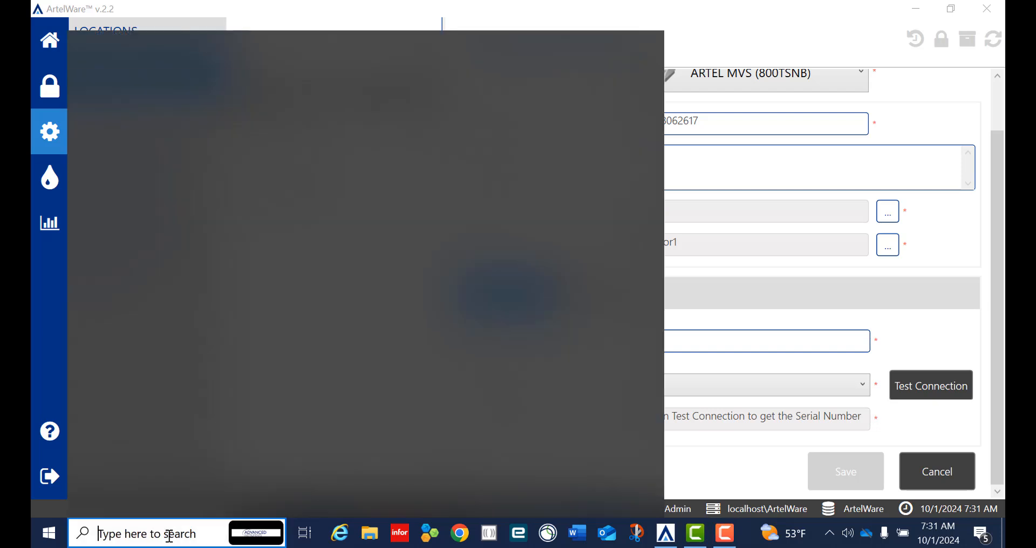
{"action": "type", "text": "device manager"}
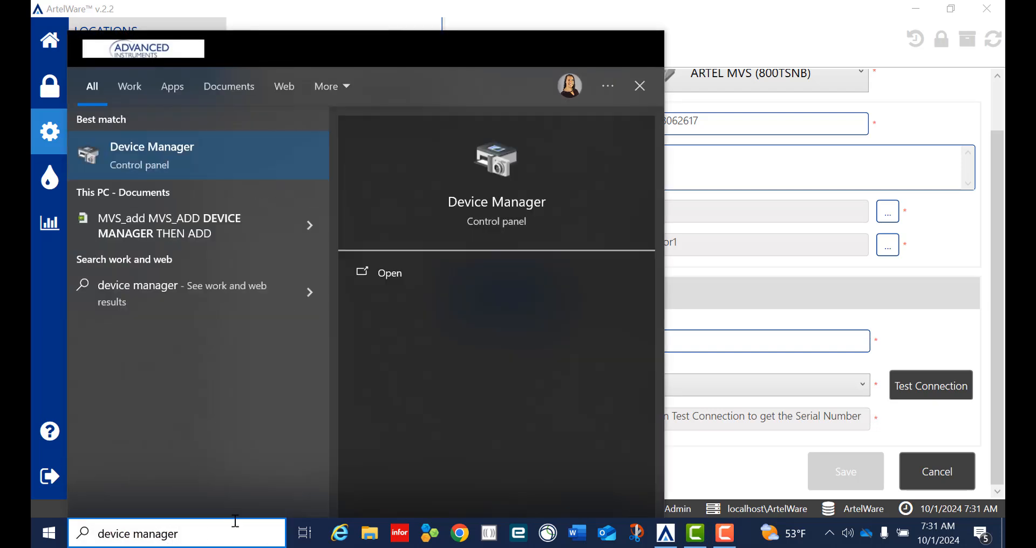
{"action": "left_click", "coordinate": [311, 162]}
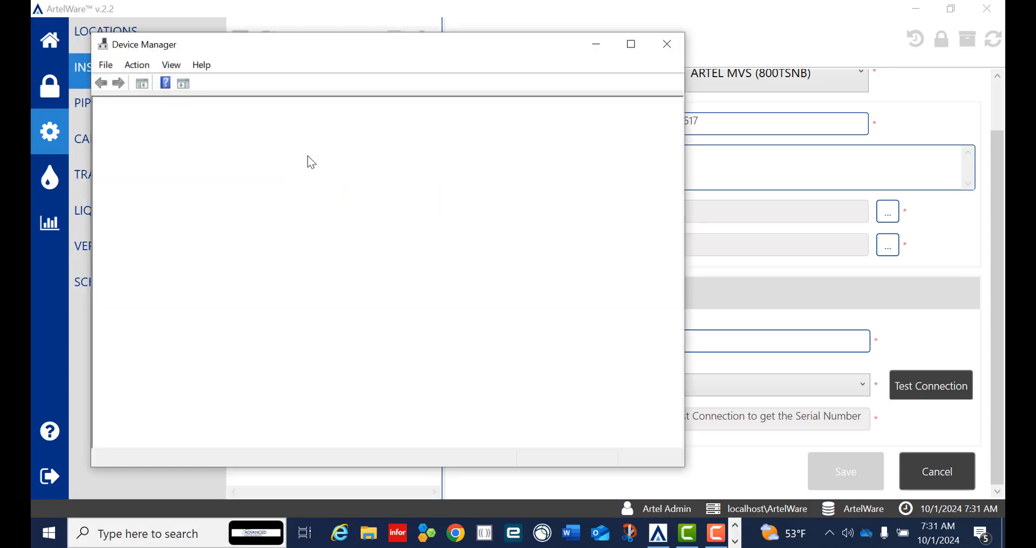
{"action": "scroll", "coordinate": [681, 346], "scroll_direction": "down", "scroll_amount": 2}
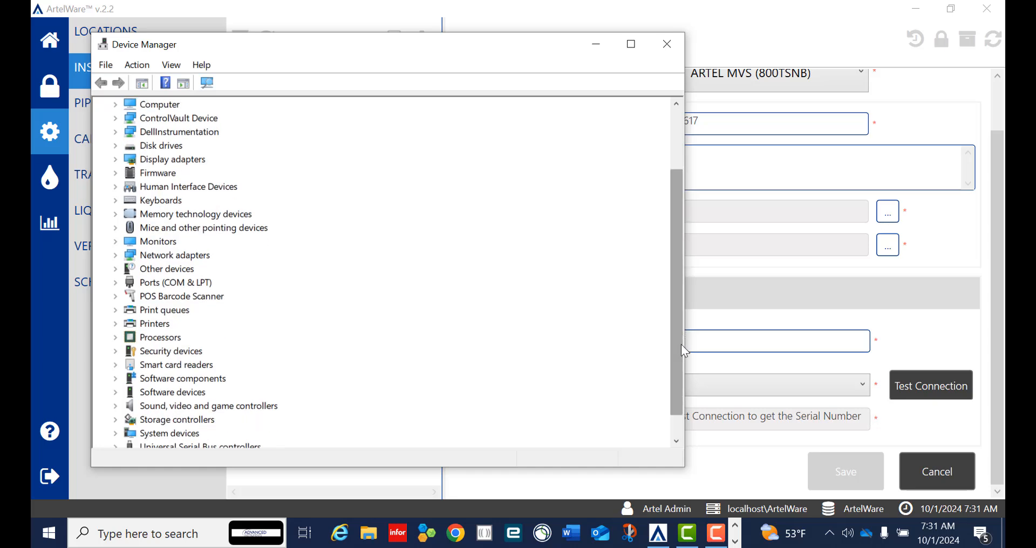
{"action": "left_click", "coordinate": [116, 283]}
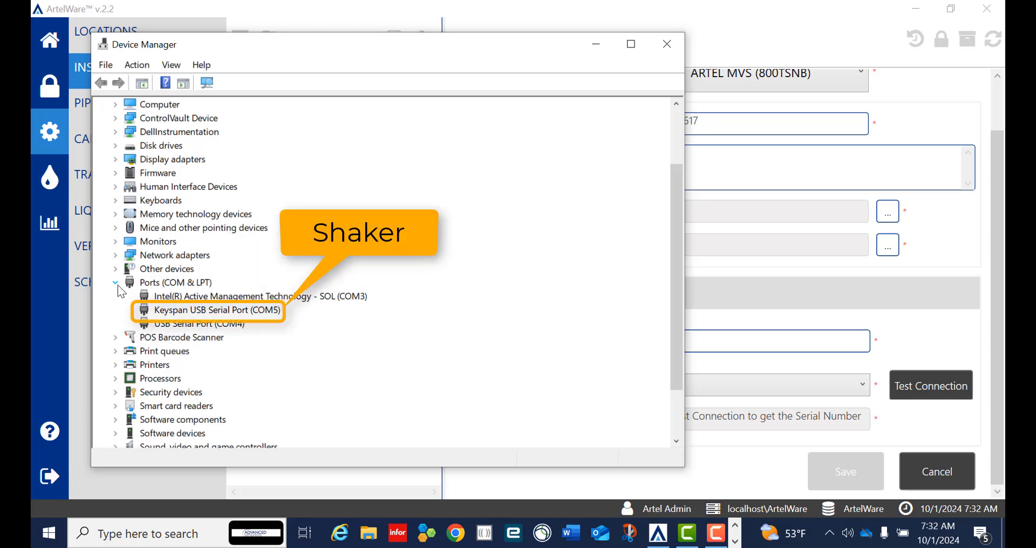
{"action": "left_click", "coordinate": [673, 49]}
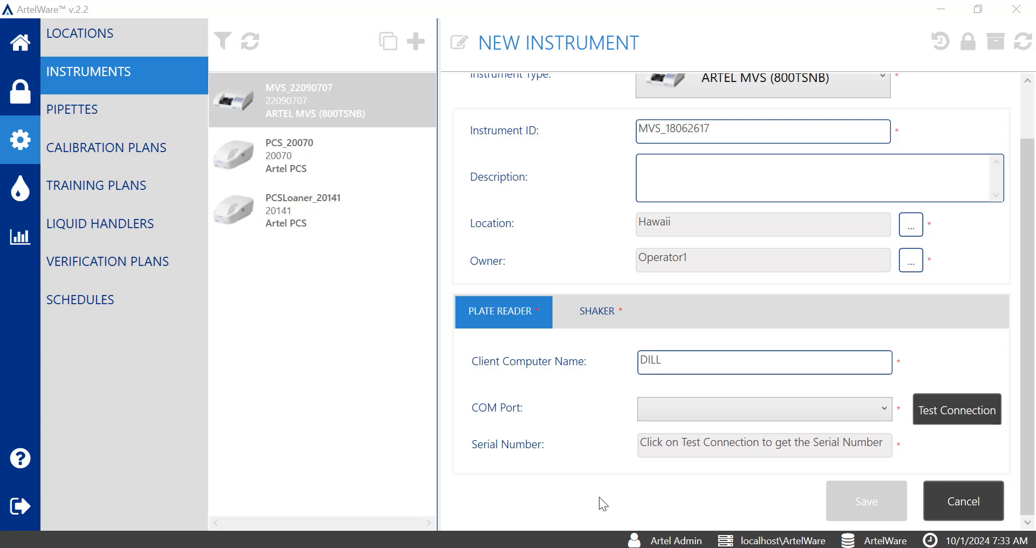
Set the plate reader's COM port to COM4 and test its connection to retrieve the serial number.
{"action": "left_click", "coordinate": [884, 411]}
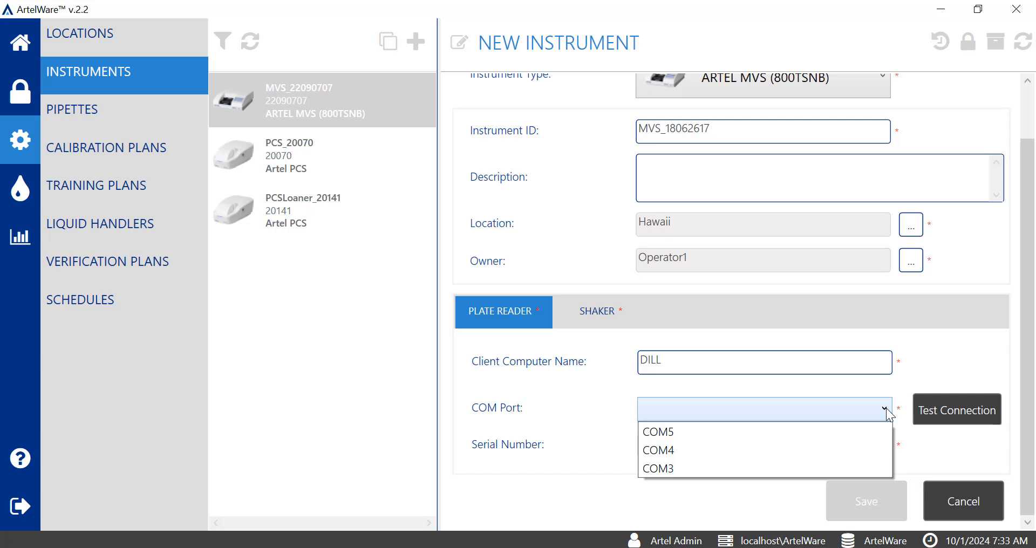
{"action": "left_click", "coordinate": [864, 450]}
{"action": "scroll", "coordinate": [1028, 494], "scroll_direction": "down", "scroll_amount": 1}
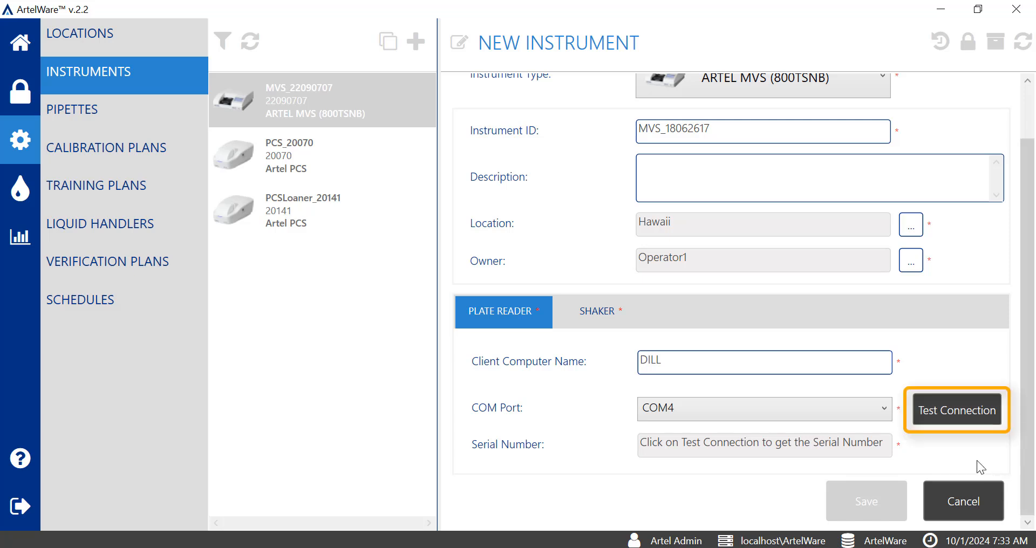
{"action": "left_click", "coordinate": [972, 415]}
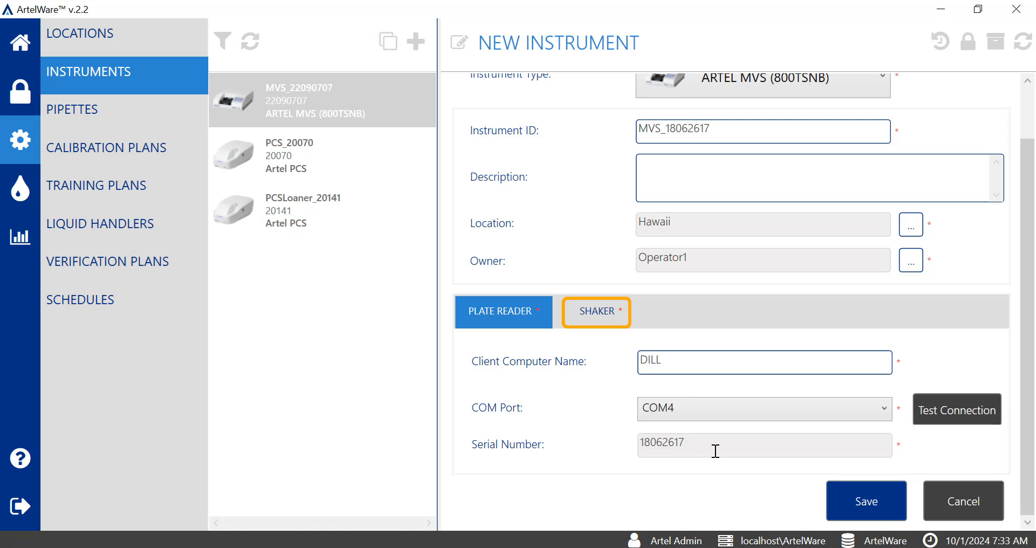
Set the Q Instruments BioShake 3000 shaker's COM port to COM5 and test its connection.
{"action": "left_click", "coordinate": [607, 321]}
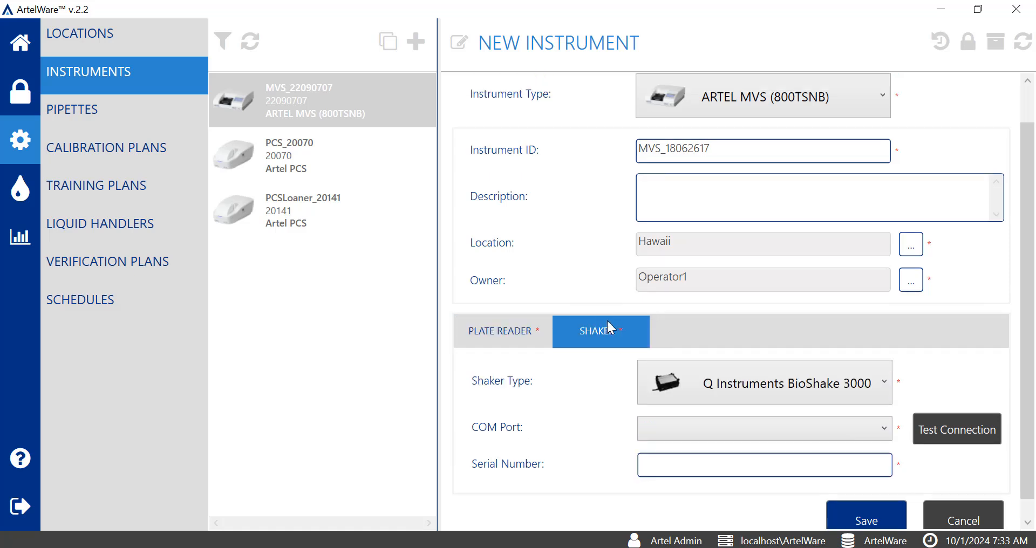
{"action": "scroll", "coordinate": [607, 318], "scroll_direction": "down", "scroll_amount": 1}
{"action": "left_click", "coordinate": [885, 416]}
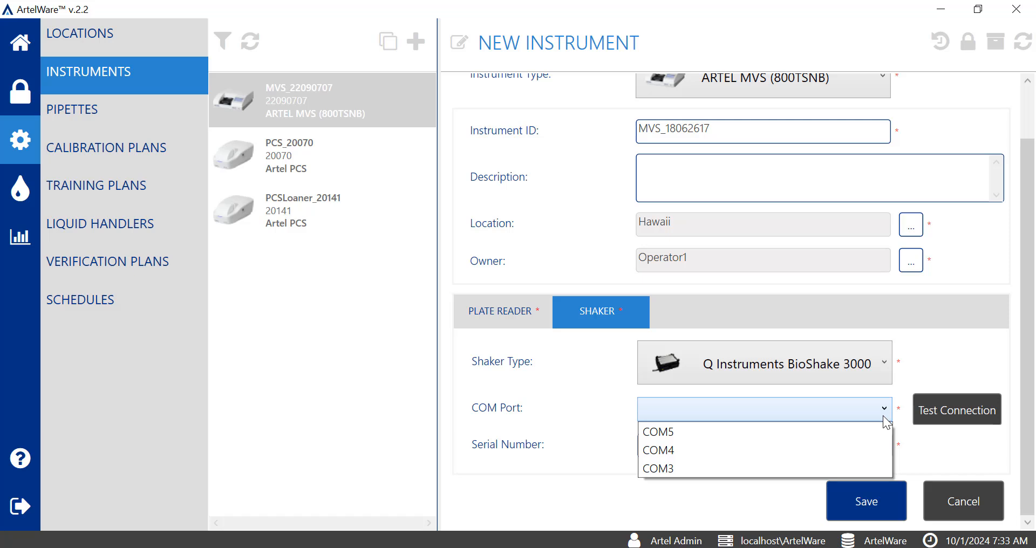
{"action": "left_click", "coordinate": [865, 434]}
{"action": "scroll", "coordinate": [950, 421], "scroll_direction": "down", "scroll_amount": 1}
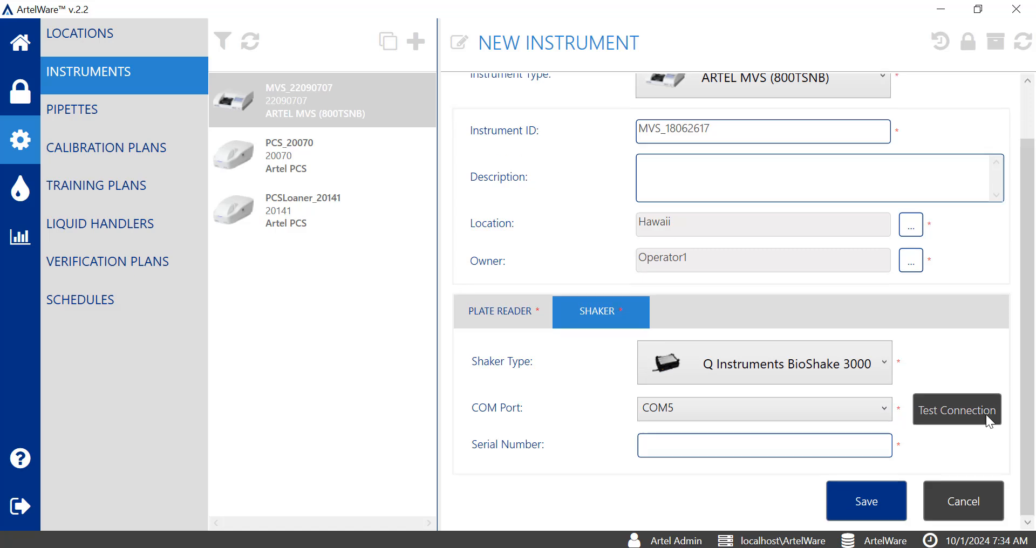
{"action": "left_click", "coordinate": [986, 414]}
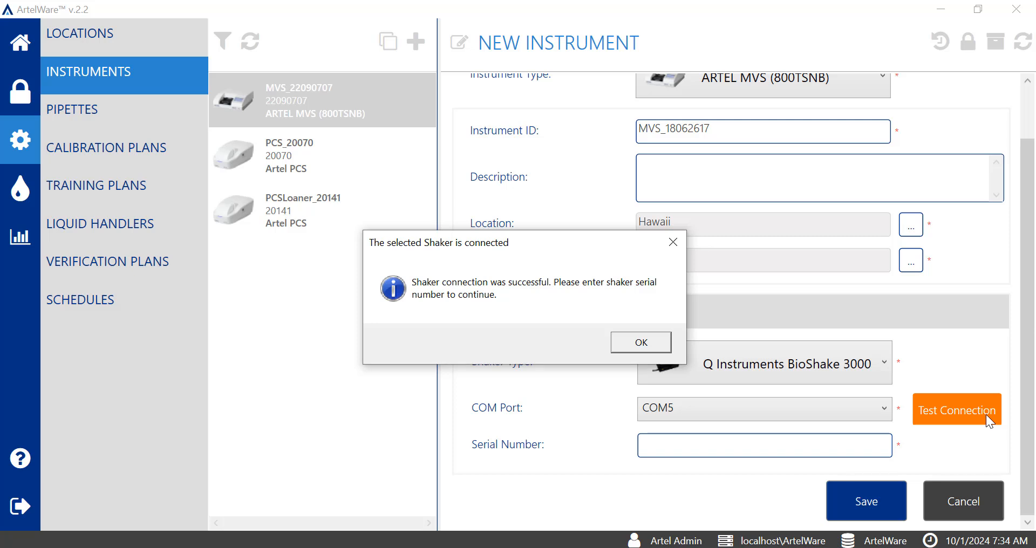
{"action": "left_click", "coordinate": [668, 342]}
Enter 10922 as the shaker's serial number and save the new instrument.
{"action": "left_click", "coordinate": [674, 443]}
{"action": "type", "text": "10922"}
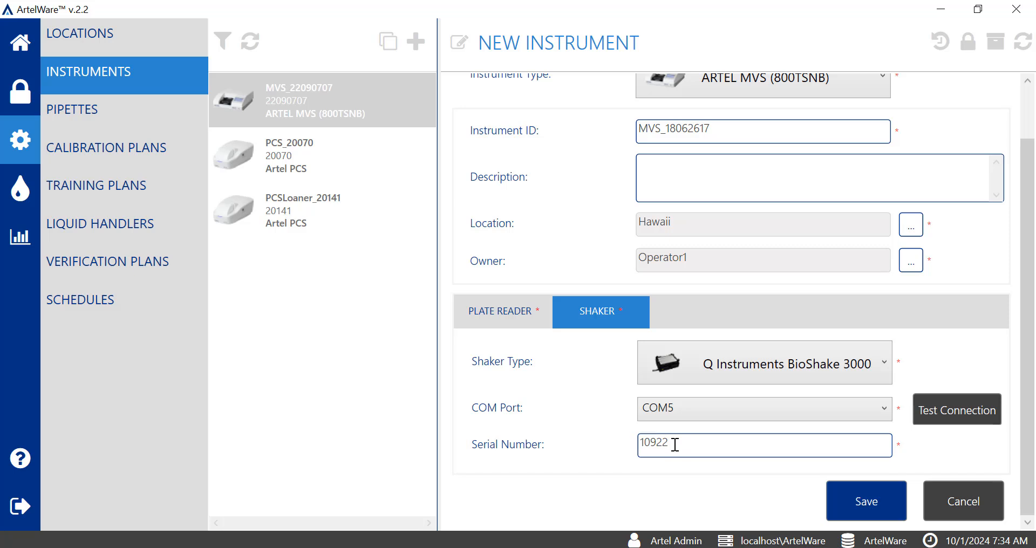
{"action": "left_click", "coordinate": [862, 503]}
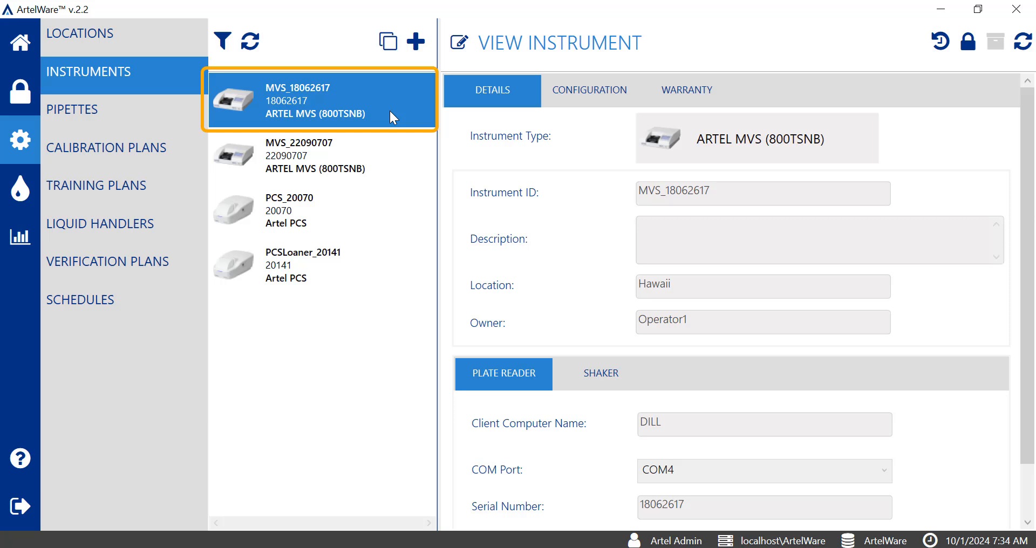